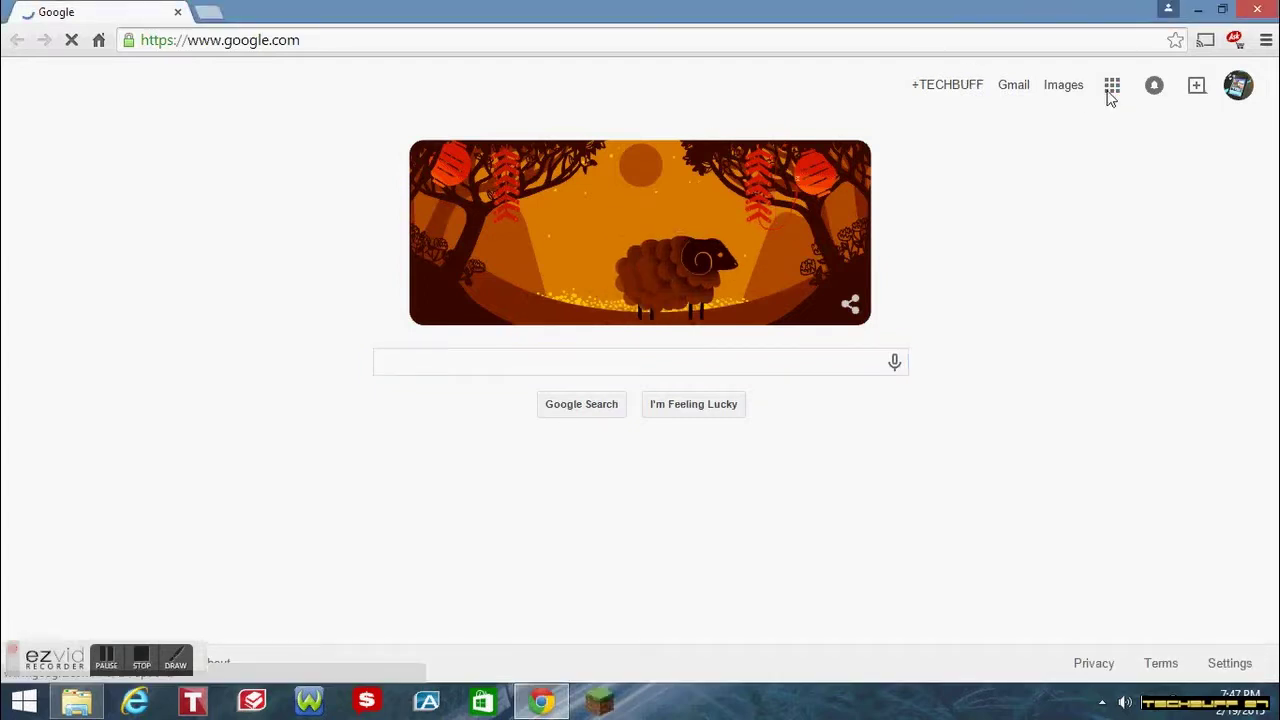
- Open YouTube from the Google apps grid and go to My Channel
left_click(1111, 92)
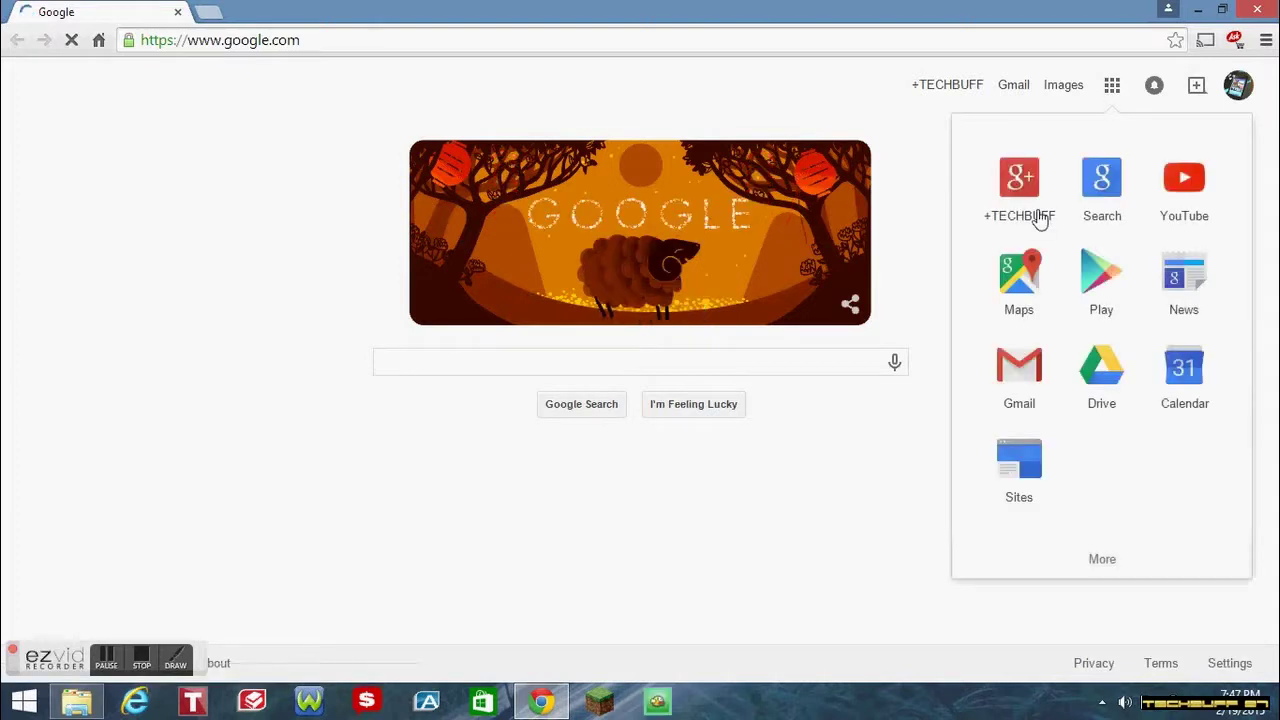
left_click(1183, 190)
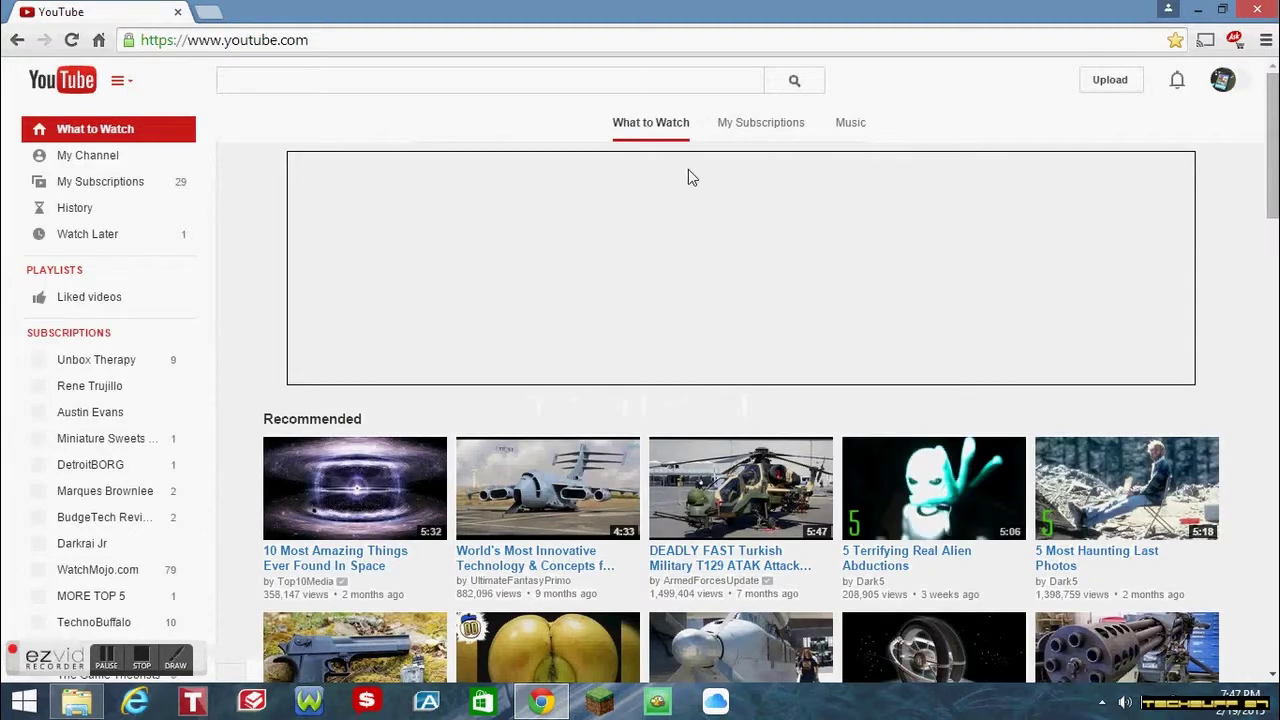
left_click(108, 205)
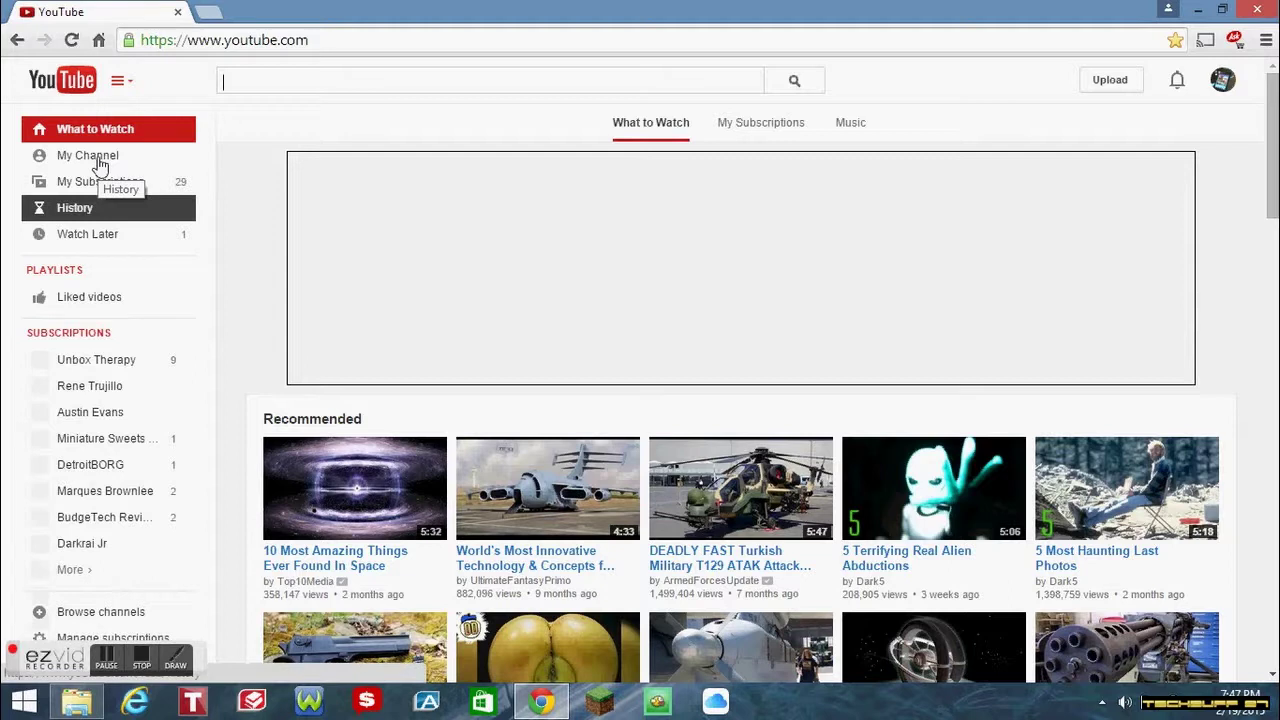
left_click(100, 163)
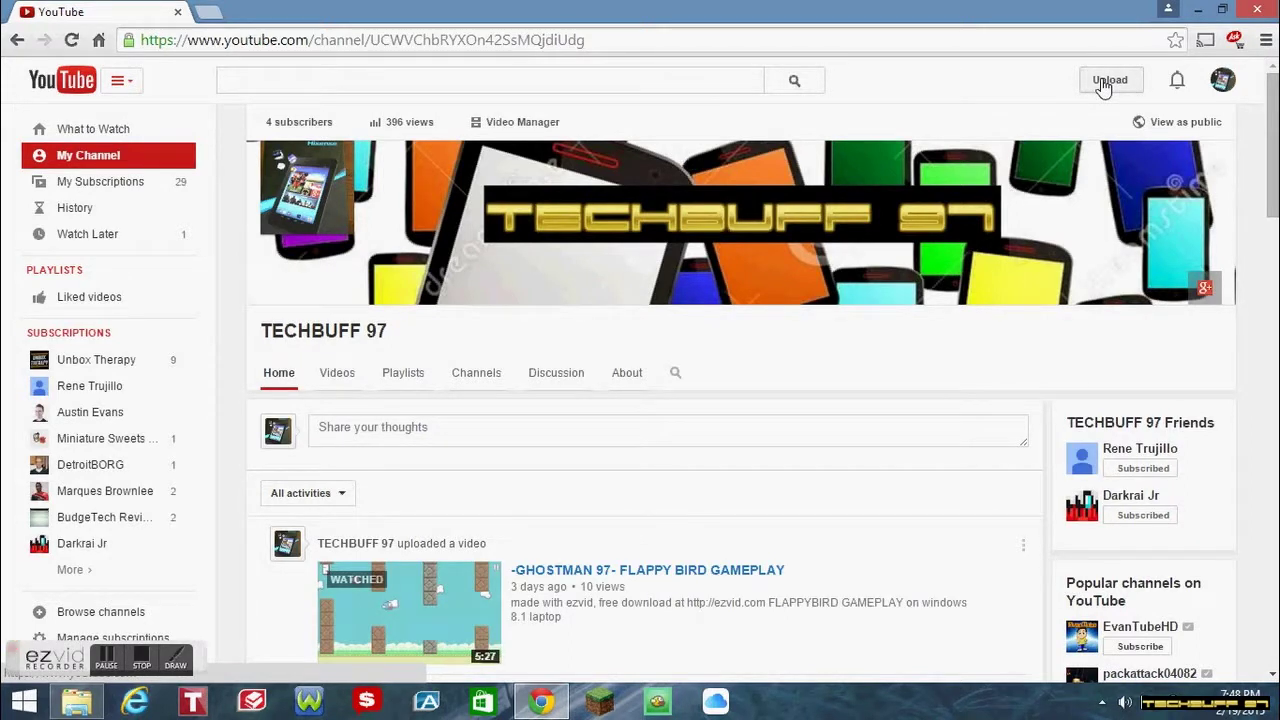
- Upload the IOS OR ANDROID video file from the TECHBUFF 97 VIDEOS folder
left_click(1104, 84)
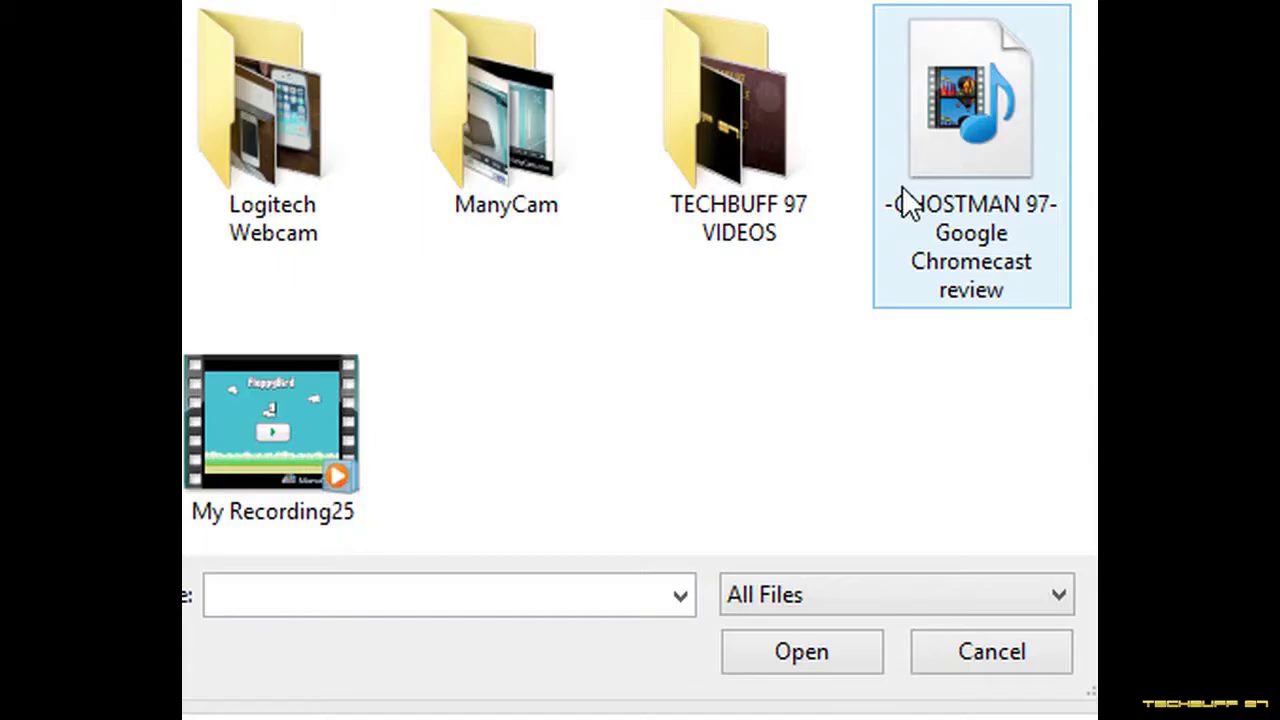
left_click(669, 367)
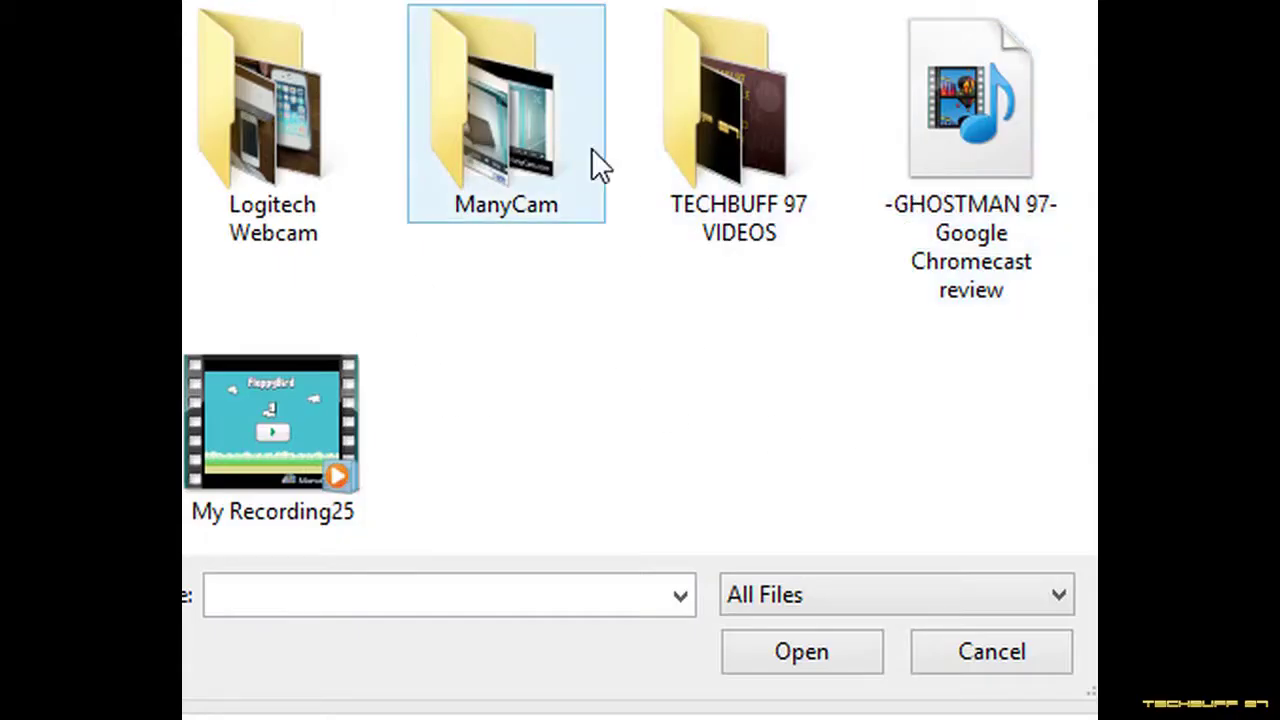
left_click(731, 141)
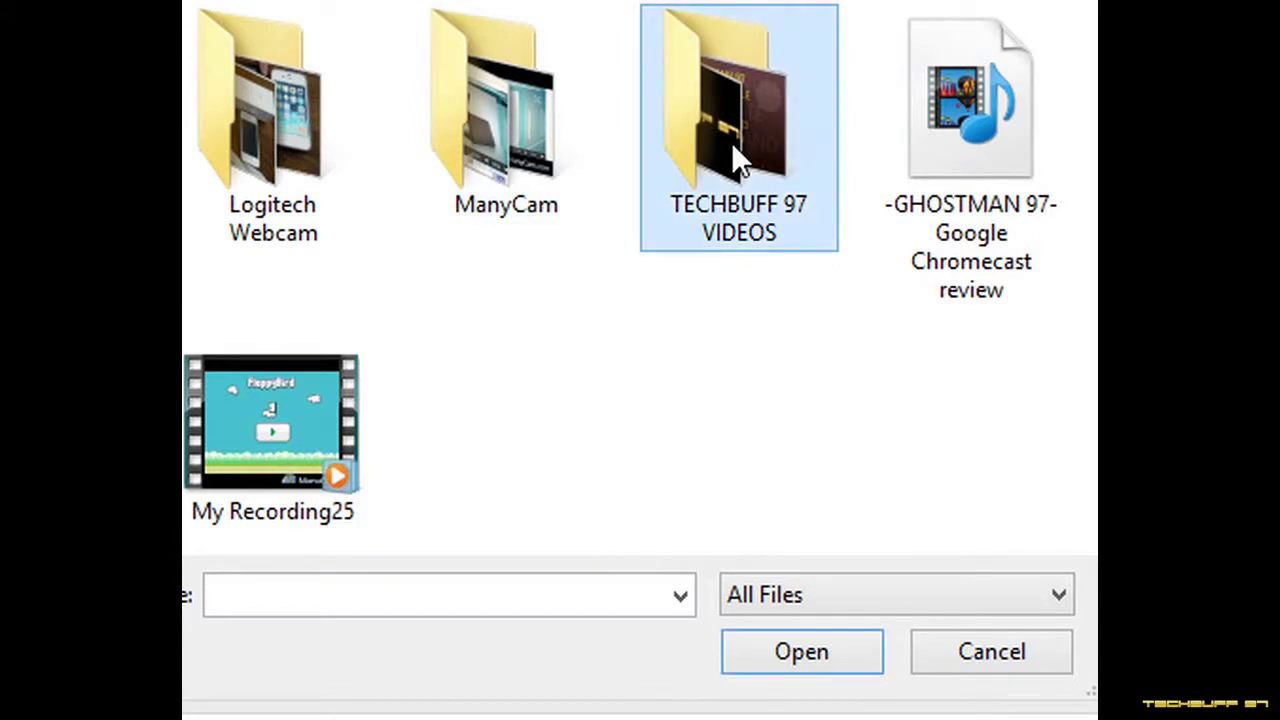
double_click(731, 141)
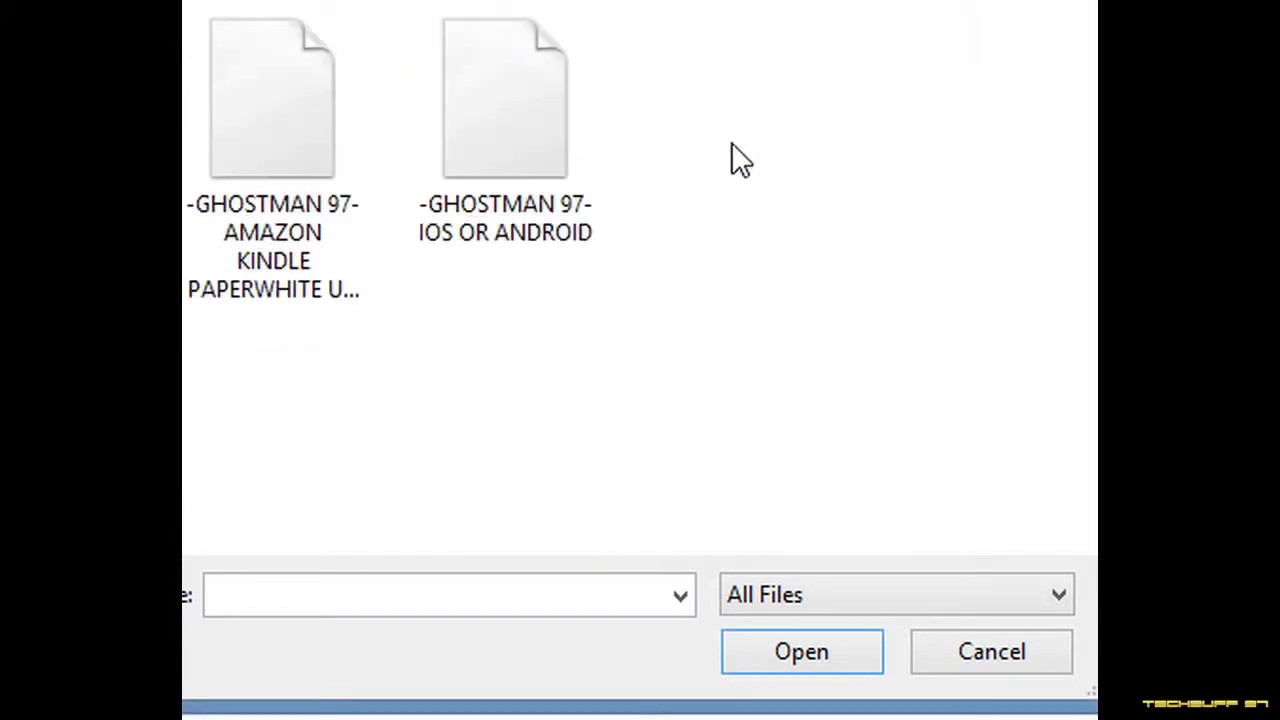
left_click(474, 138)
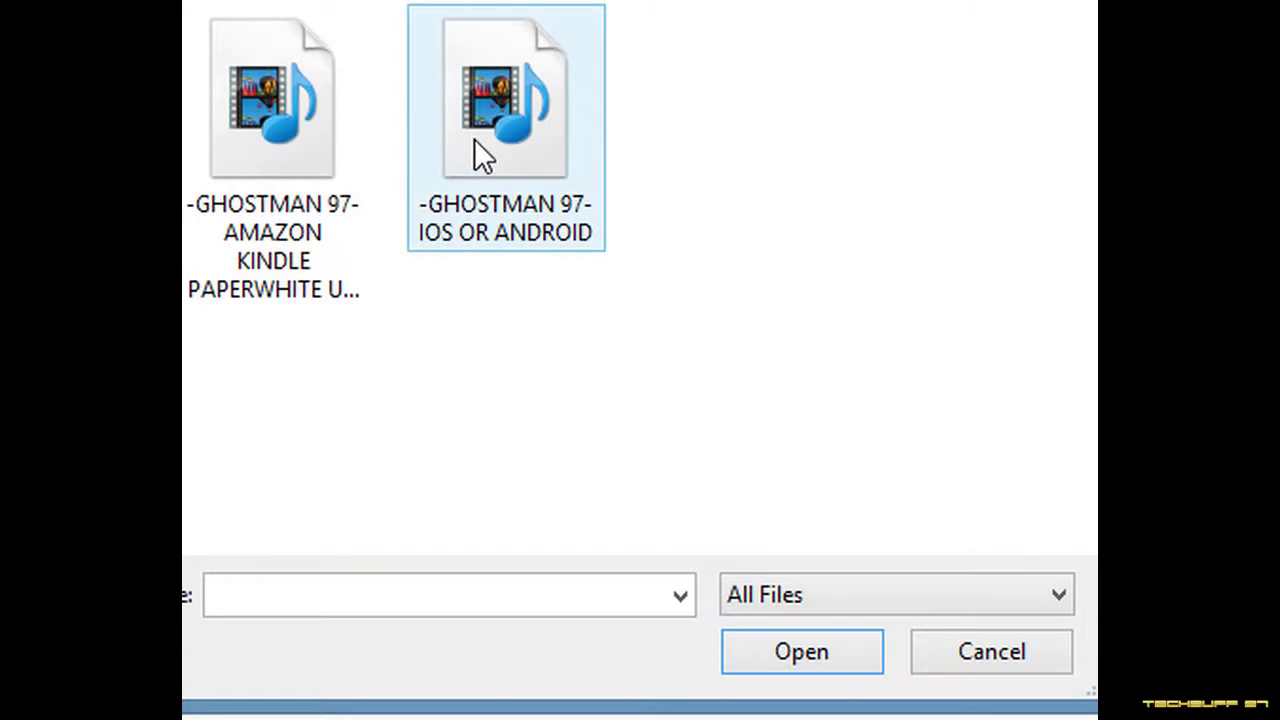
left_click(474, 138)
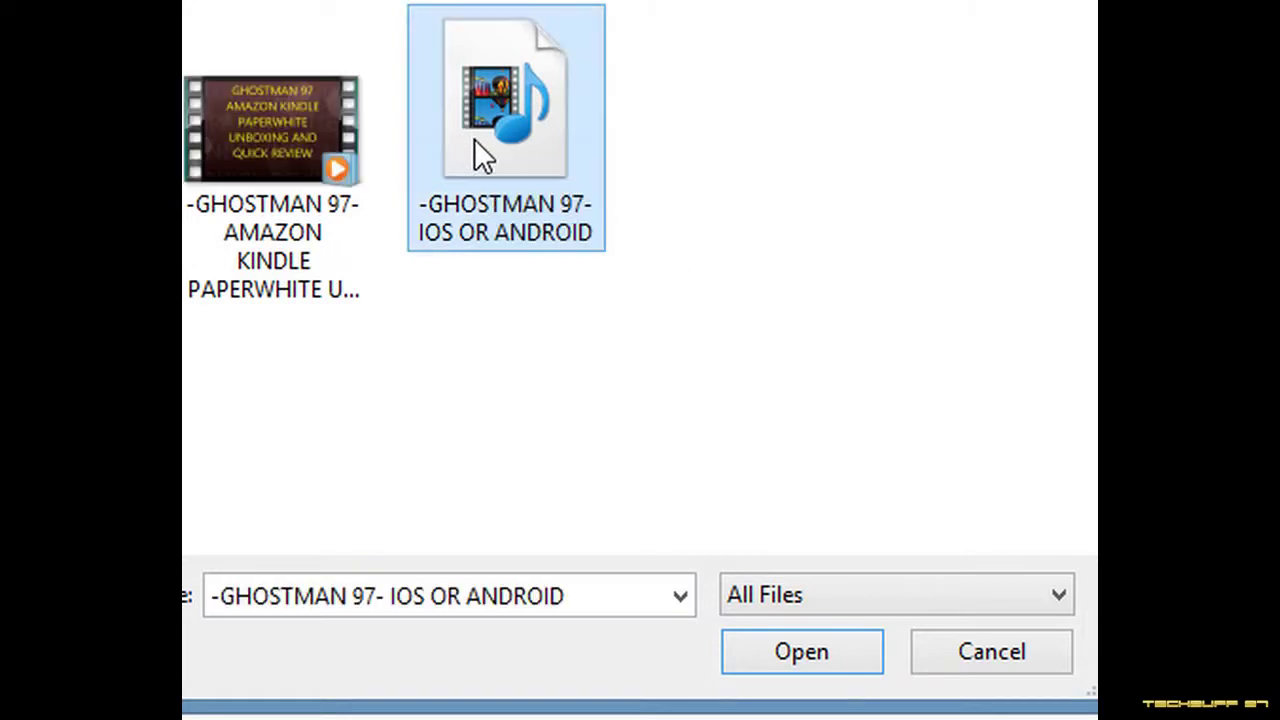
left_click(790, 667)
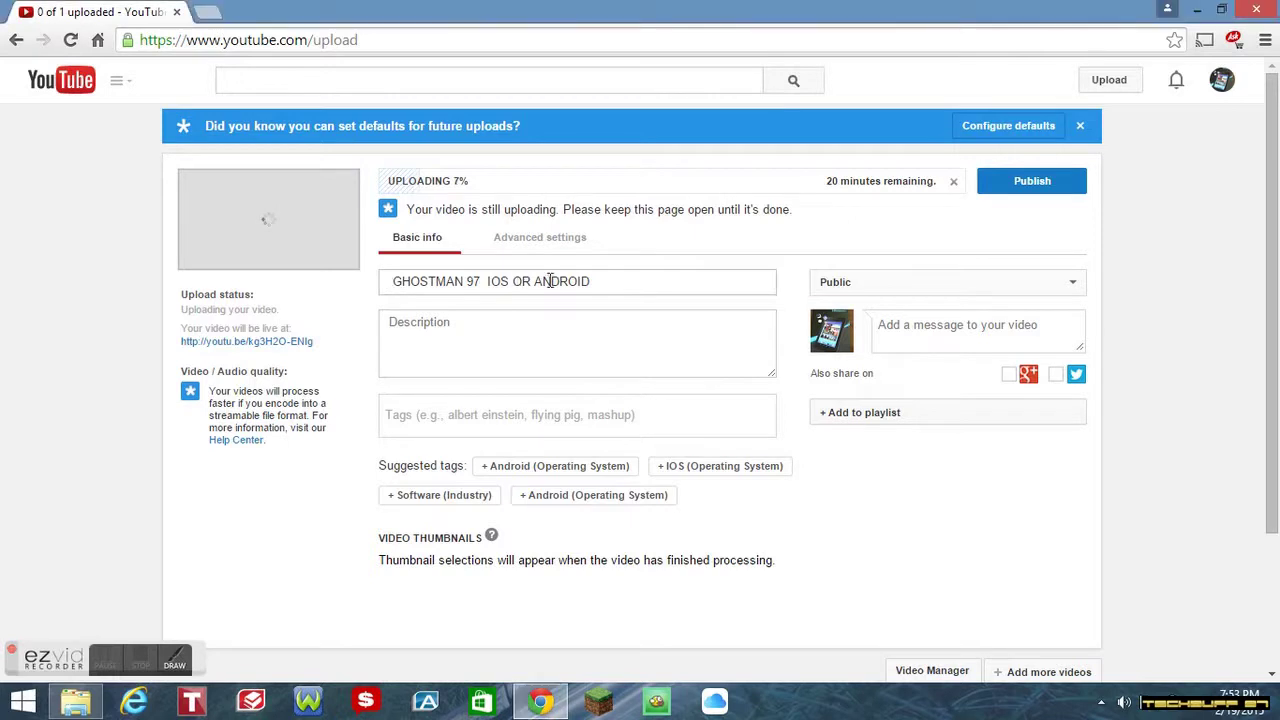
- Write a description telling viewers they'll learn which platform suits them, hoping it helps
left_click_drag(390, 281, 604, 281)
left_click(604, 281)
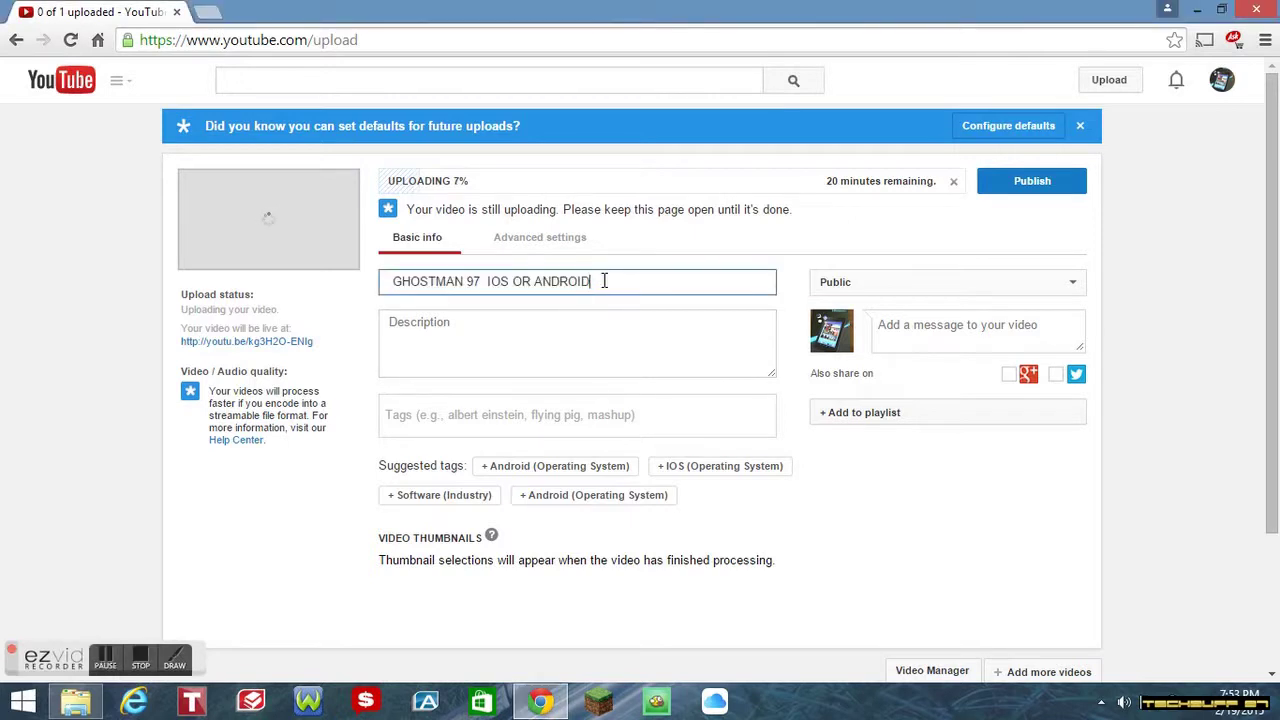
left_click(534, 323)
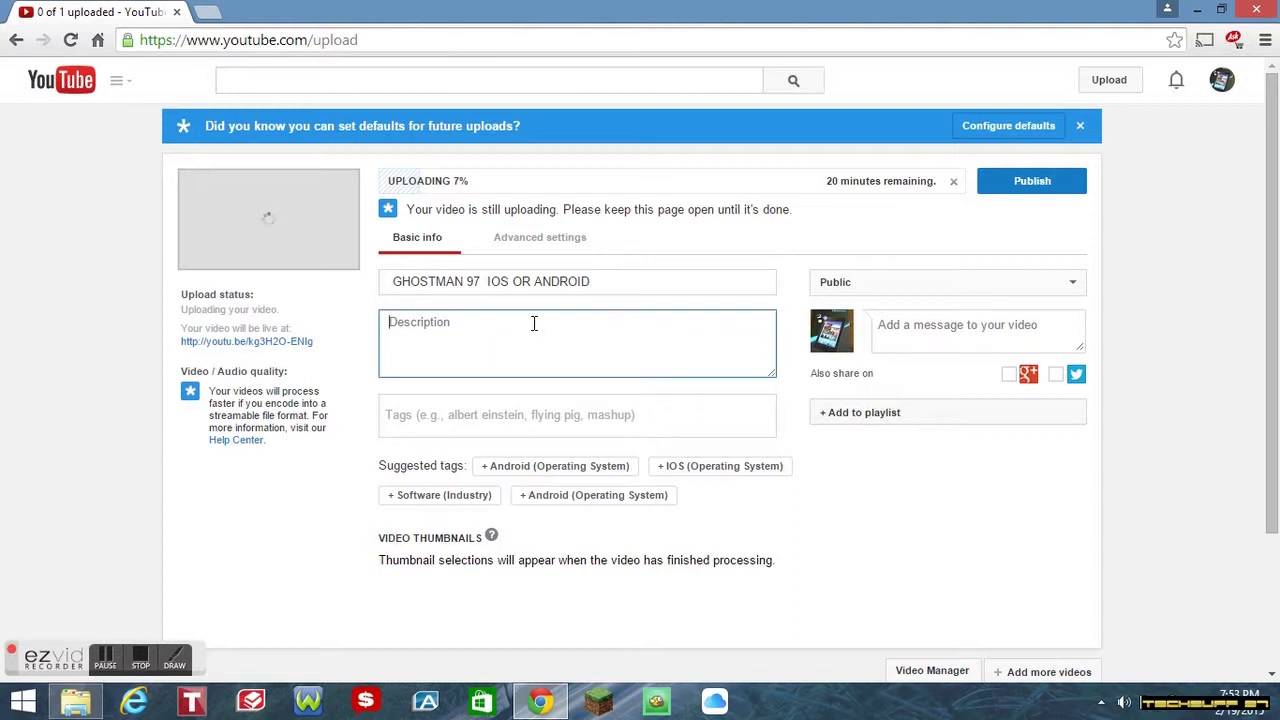
type("n")
key("BackSpace")
type("Video on")
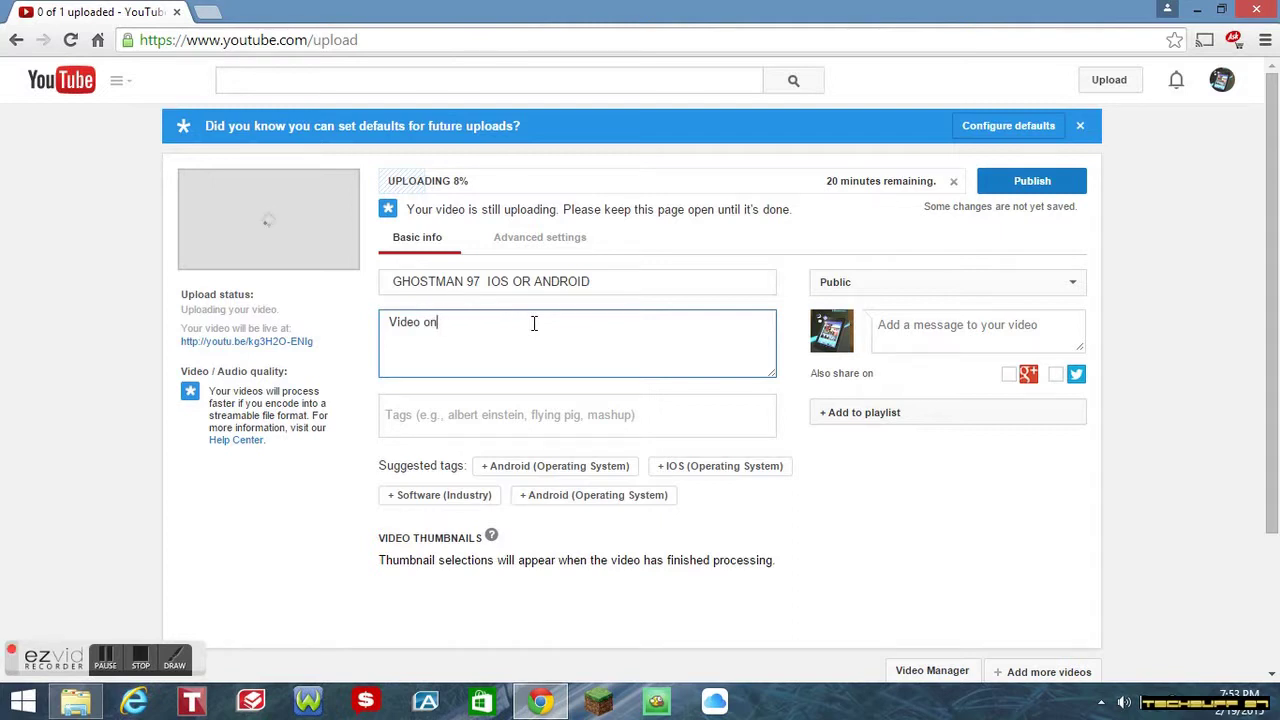
key("BackSpace")
key("BackSpace")
key("BackSpace")
key("BackSpace")
key("BackSpace")
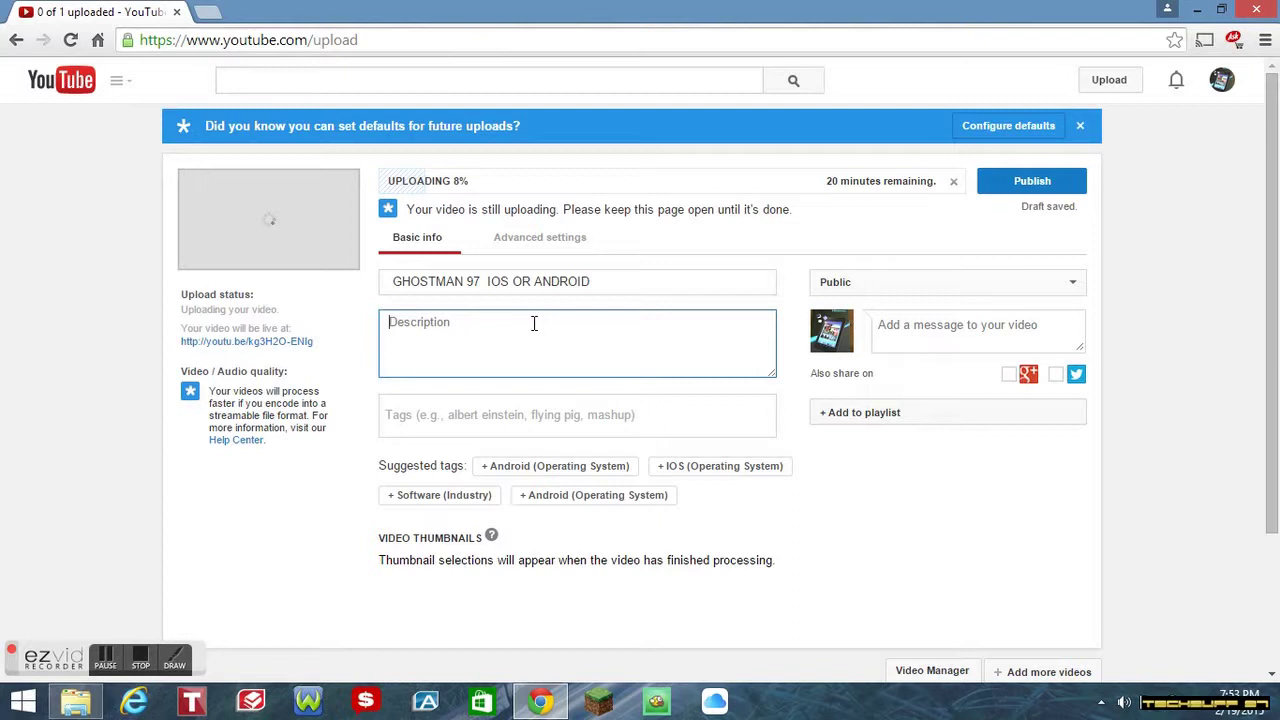
type("w")
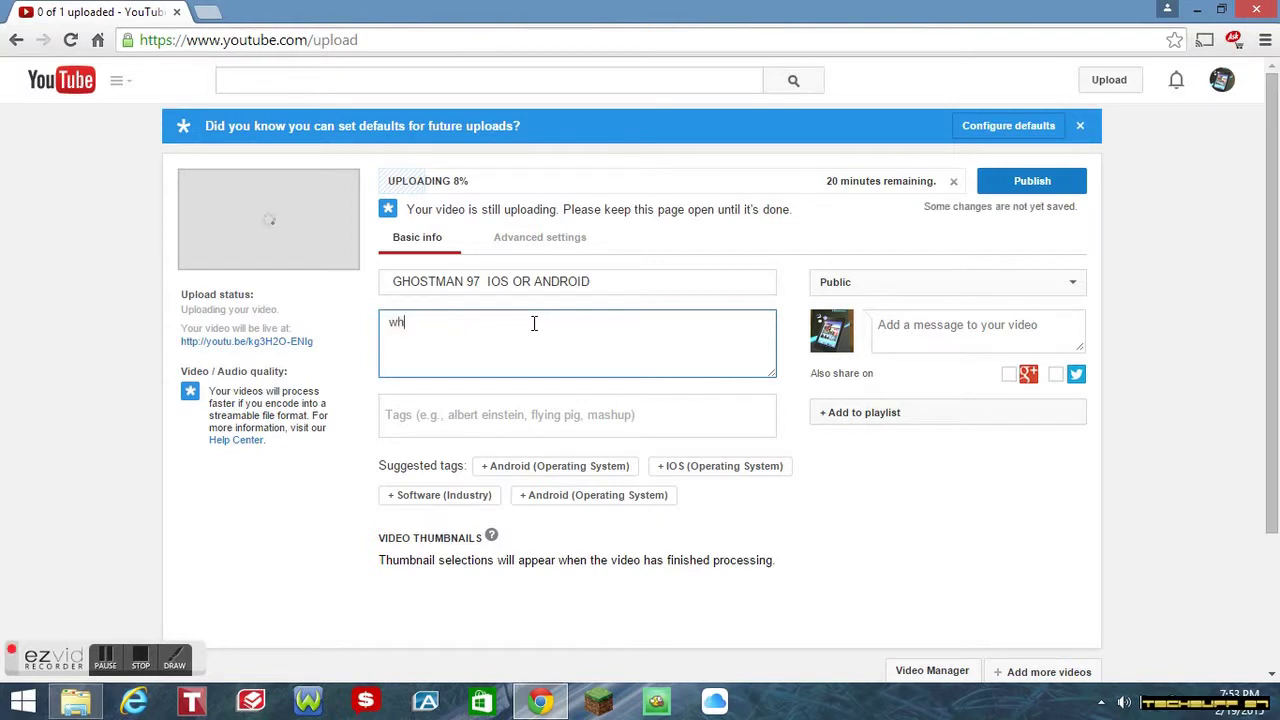
key("BackSpace")
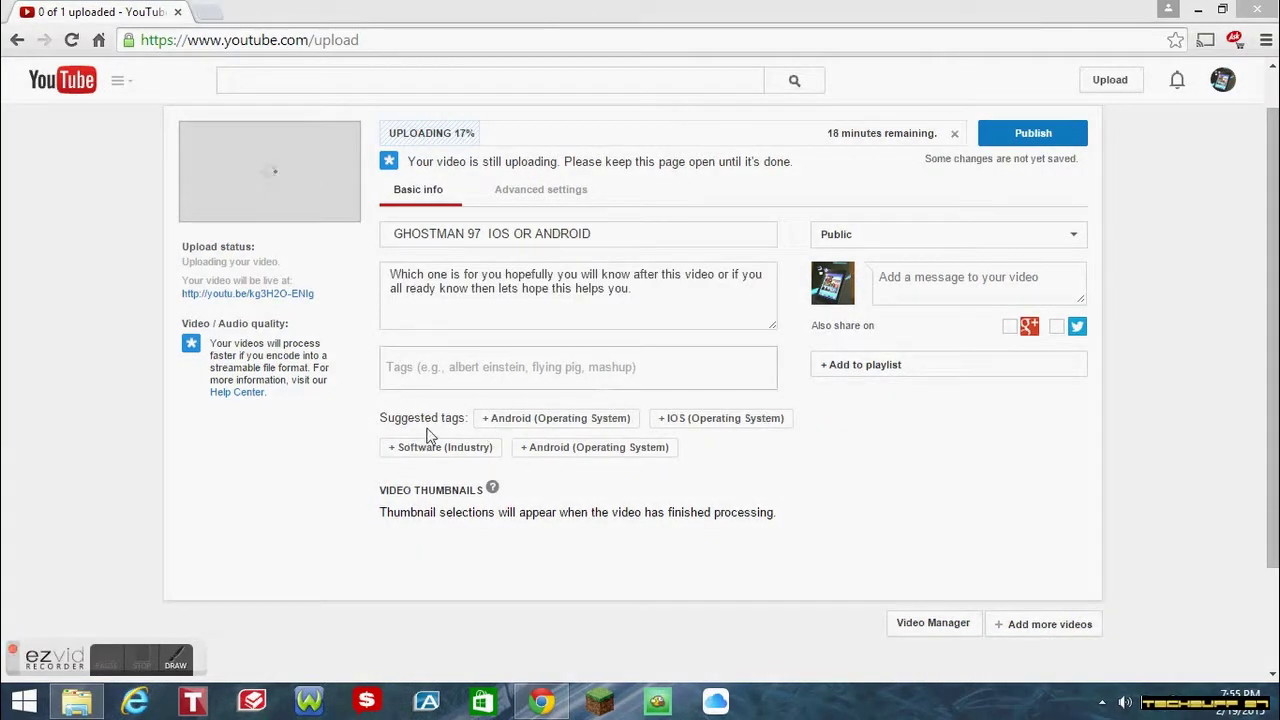
- Add the Android (Operating System), IOS (Operating System) and Software (Industry) tags
left_click(517, 425)
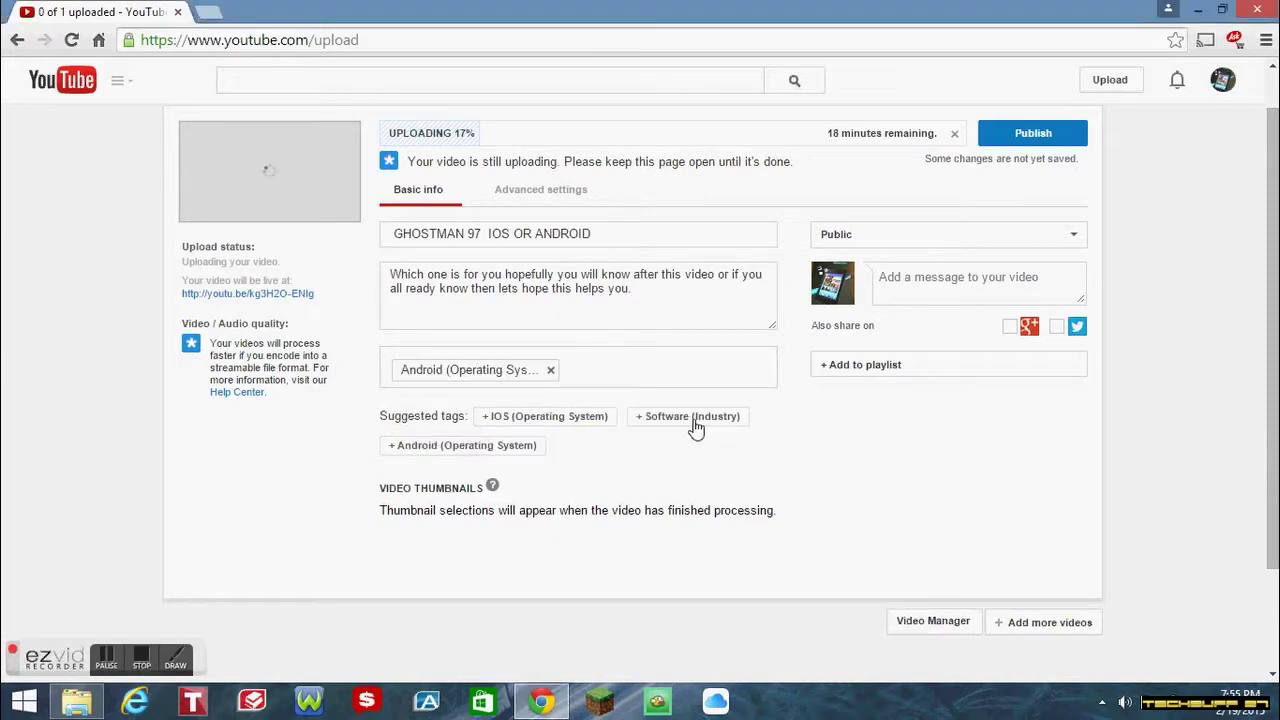
left_click(570, 422)
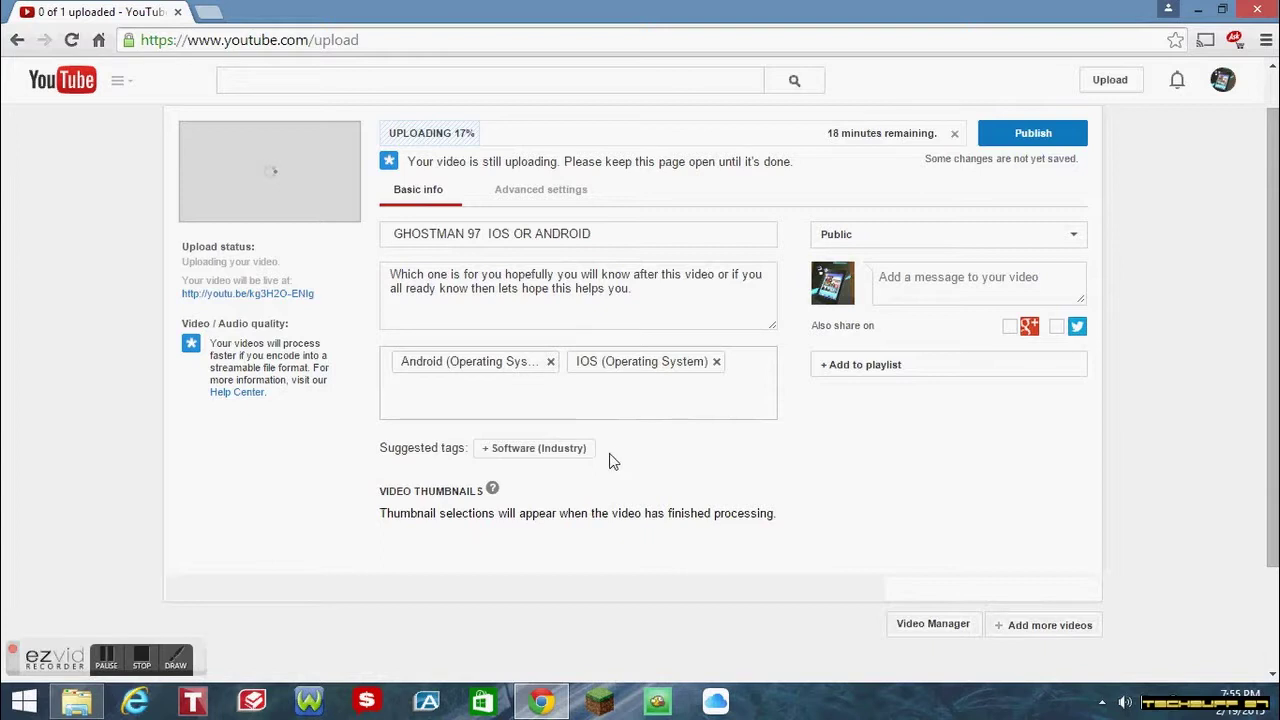
left_click(553, 449)
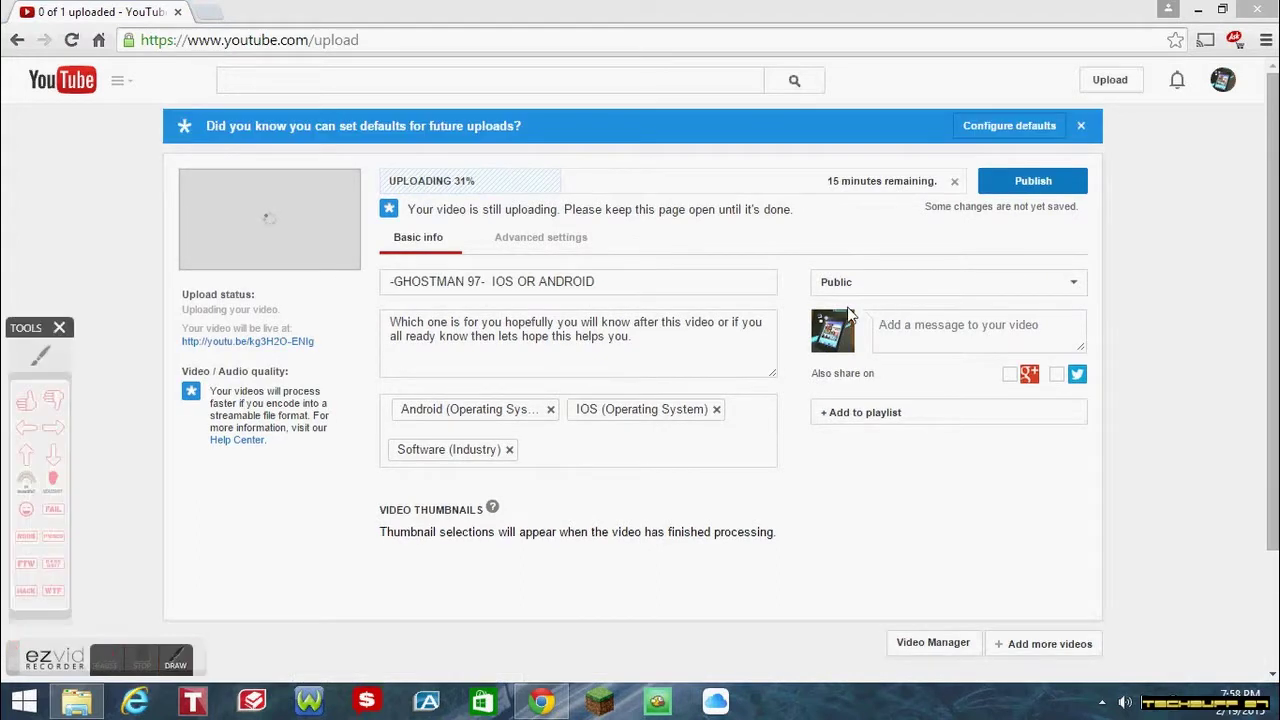
- Title the video '-GHOSTMAN 97- IOS OR ANDROID', keep it Public, add 'Hope you like it' message
left_click(44, 357)
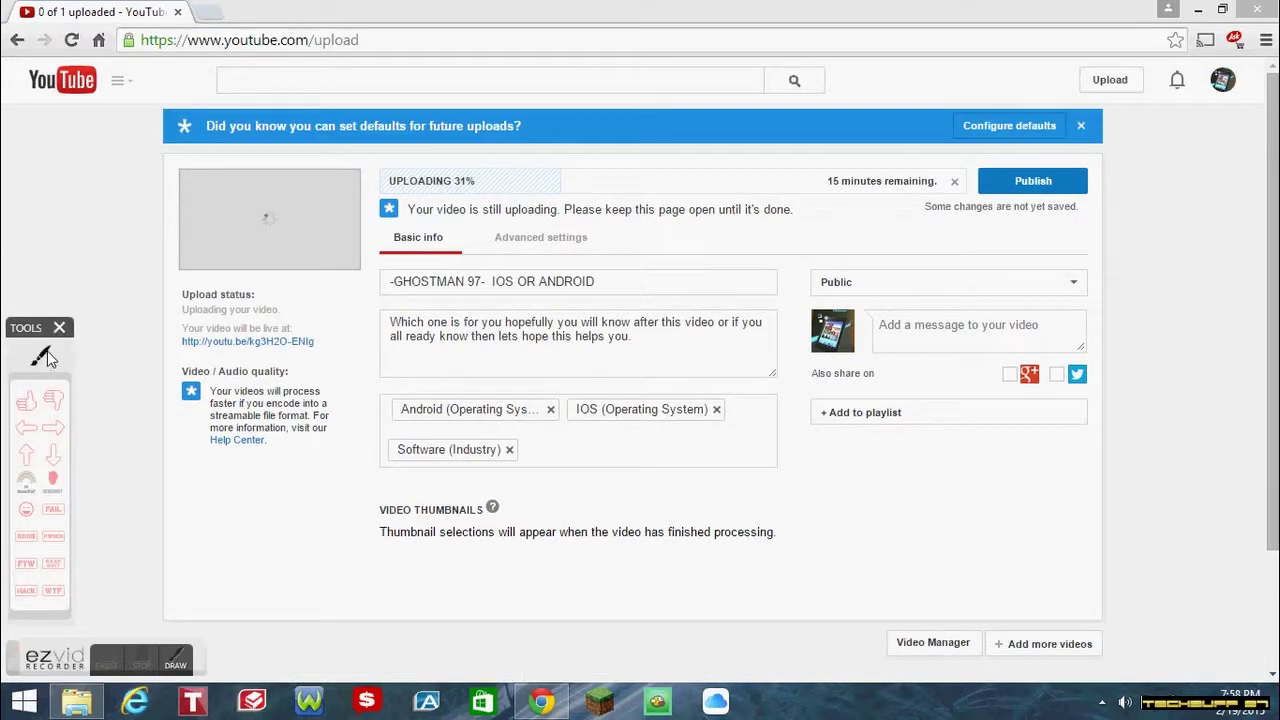
mouse_move(816, 300)
left_mouse_down()
mouse_move(1052, 305)
mouse_move(1092, 286)
mouse_move(1072, 258)
mouse_move(820, 268)
mouse_move(806, 300)
mouse_move(826, 308)
left_mouse_up()
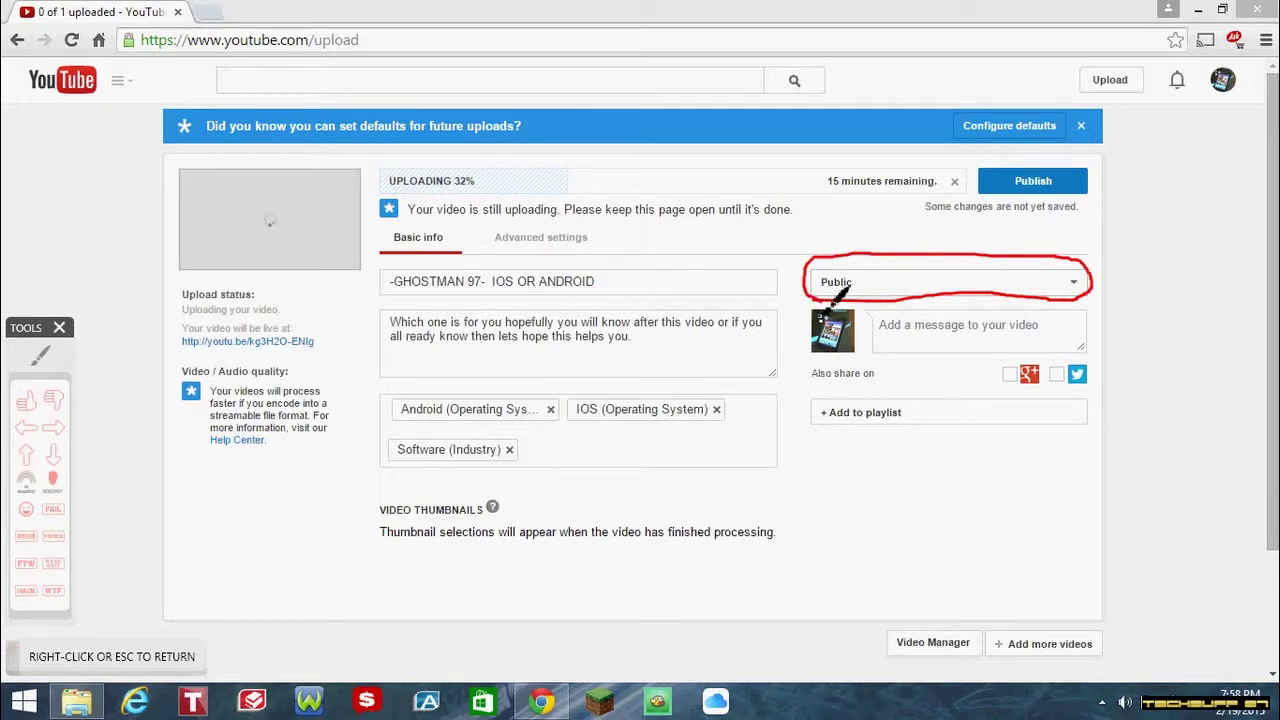
right_click(830, 300)
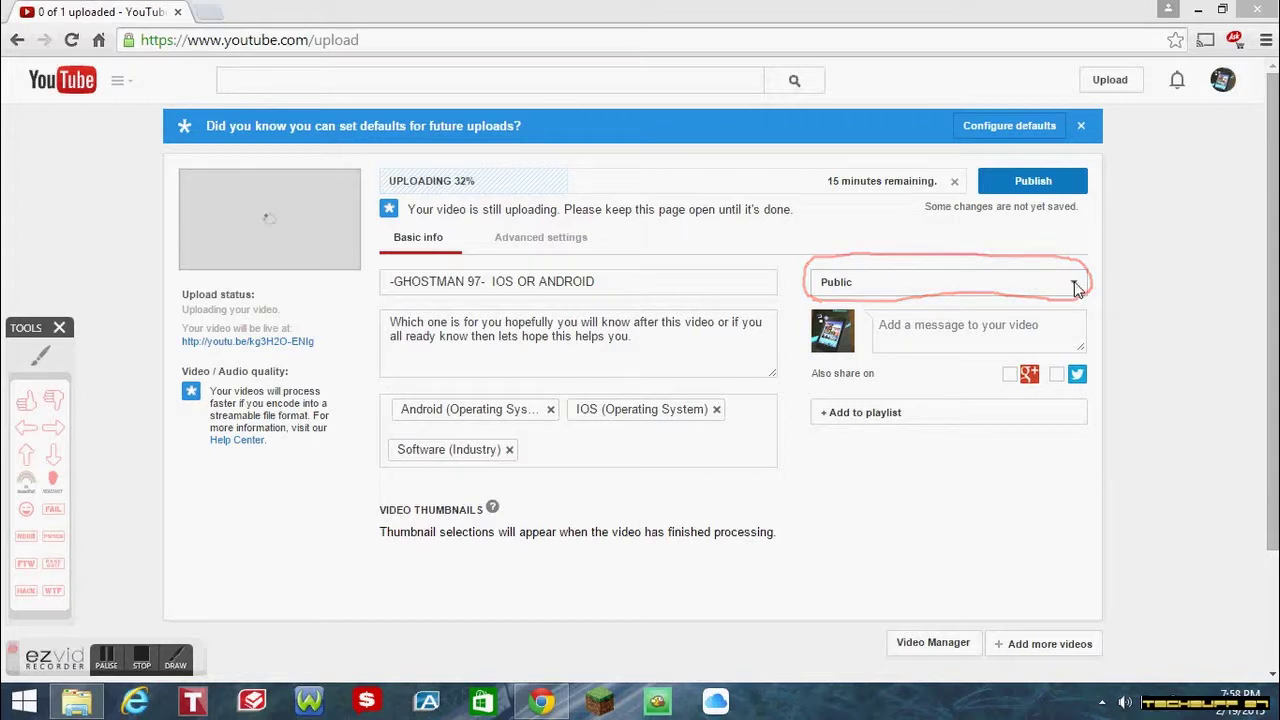
left_click(1042, 280)
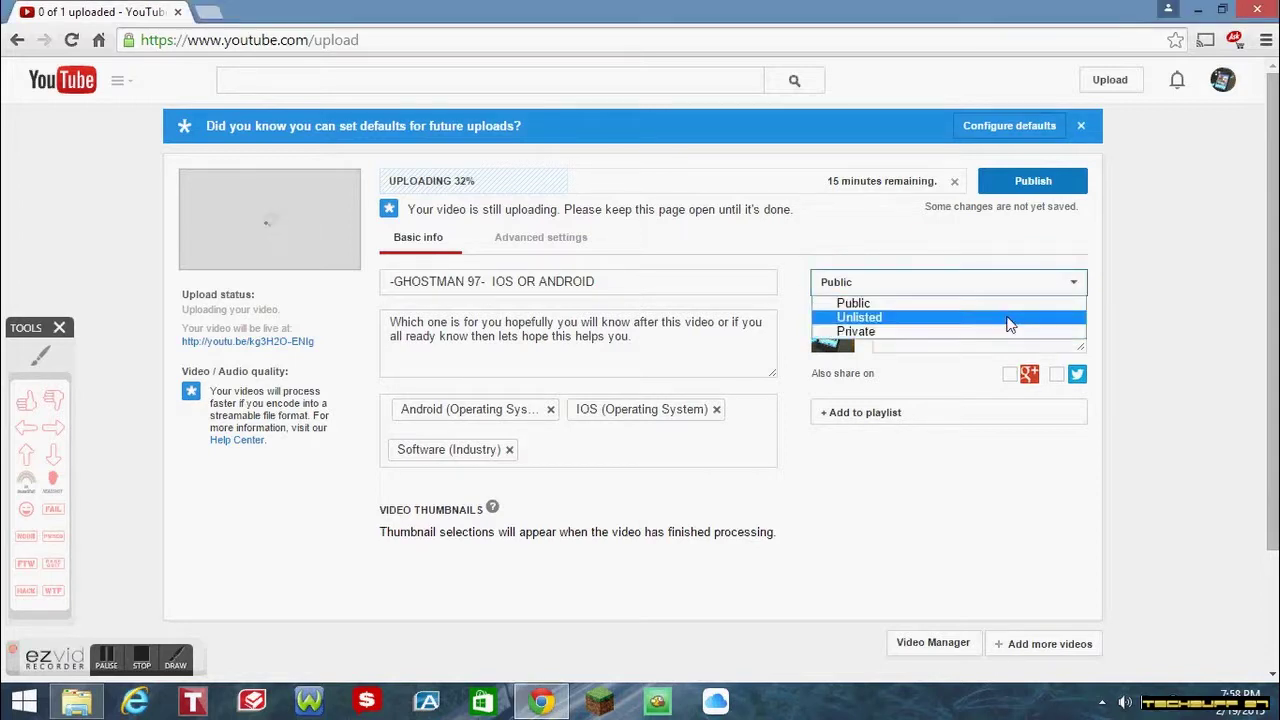
left_click(1003, 306)
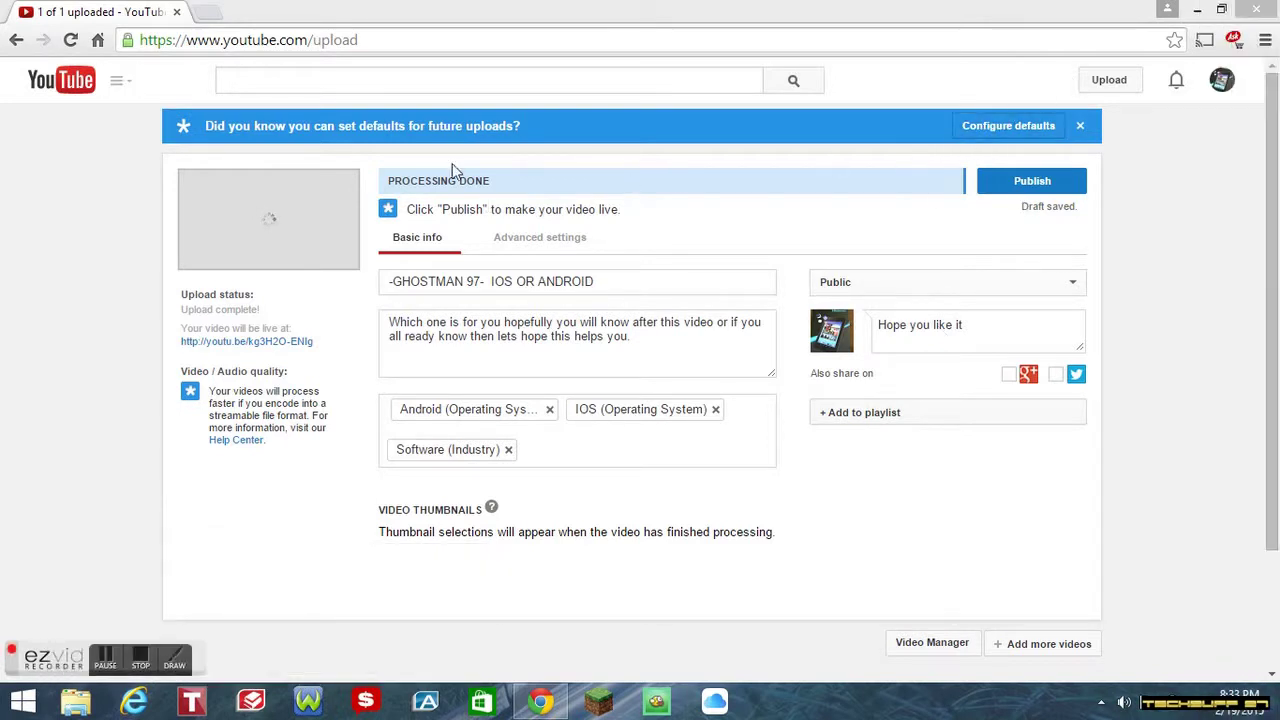
- Review Advanced settings, return to Basic info, and publish the video
left_click(510, 248)
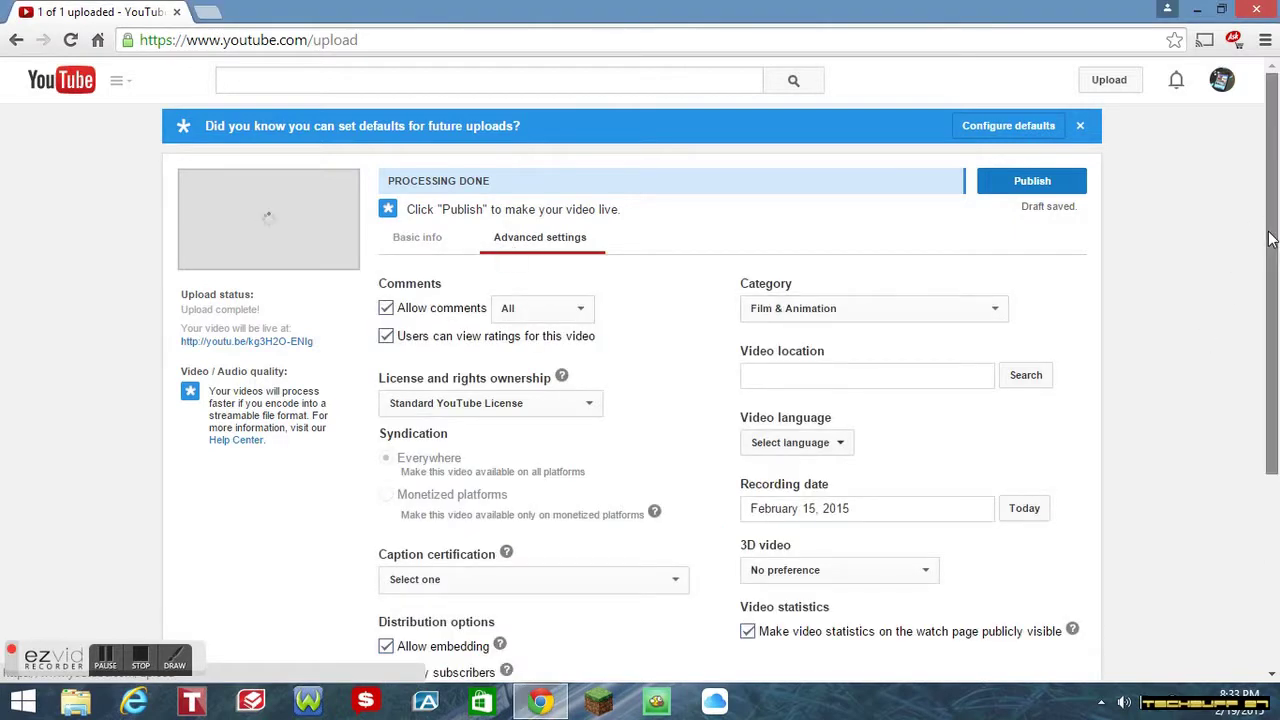
mouse_move(1265, 227)
left_mouse_down()
mouse_move(1274, 371)
mouse_move(1276, 210)
left_mouse_up()
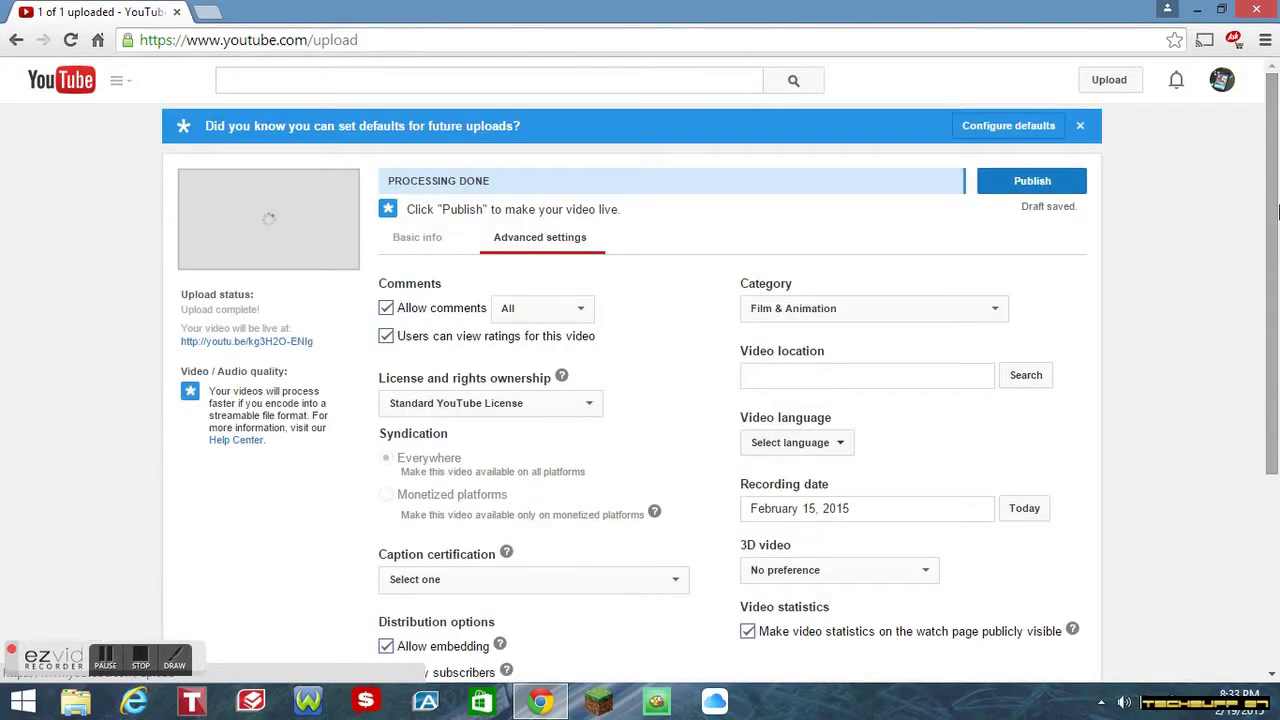
left_click(438, 240)
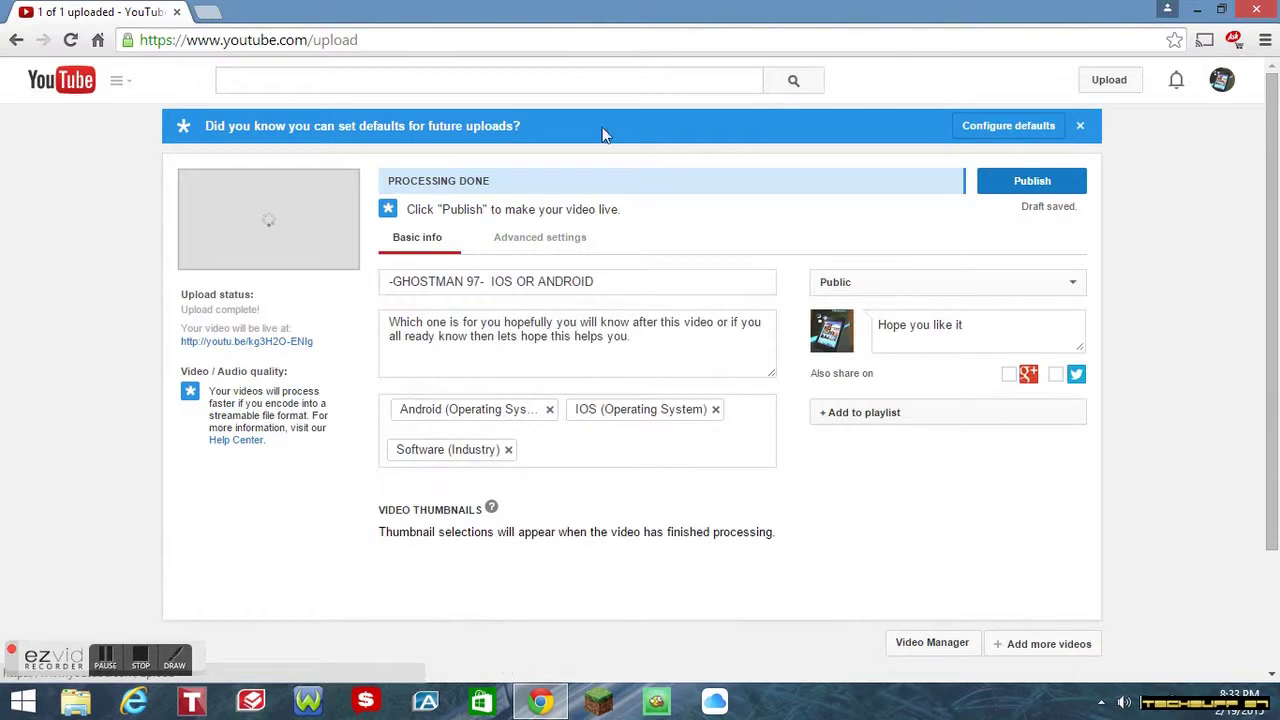
left_click(1030, 184)
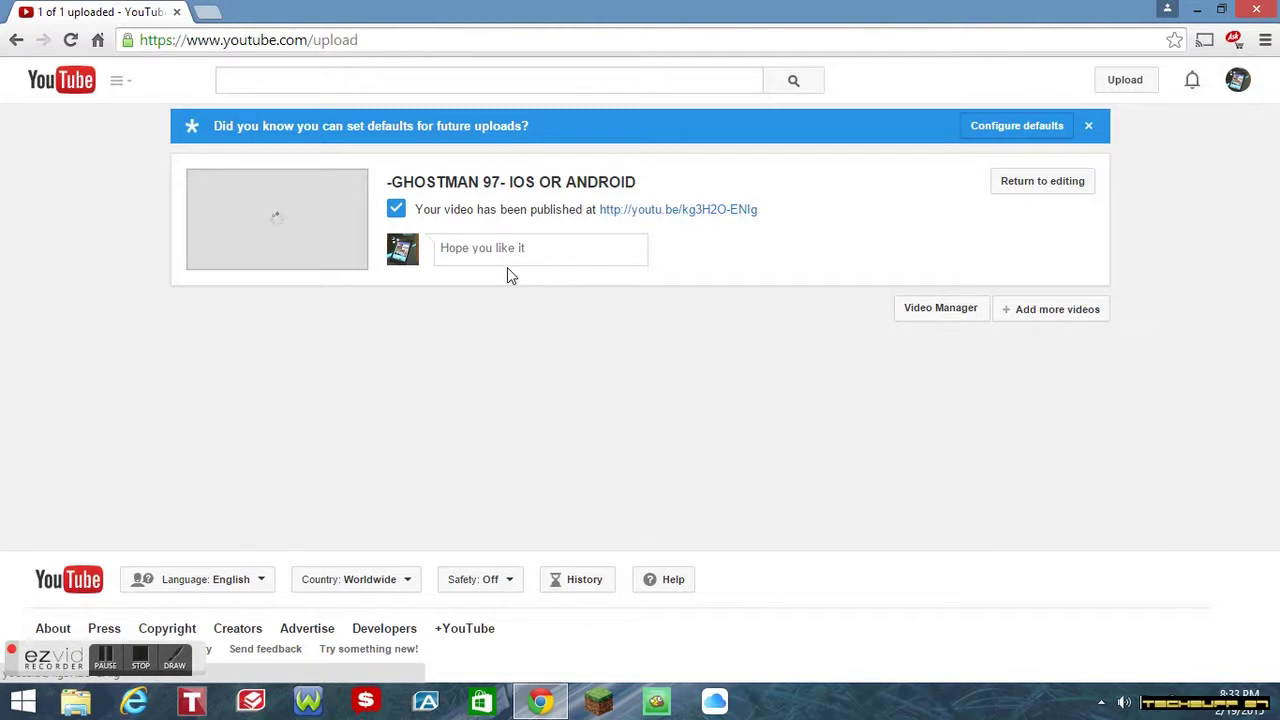
- Go from the YouTube home page to the Videos tab of My Channel
left_click(82, 88)
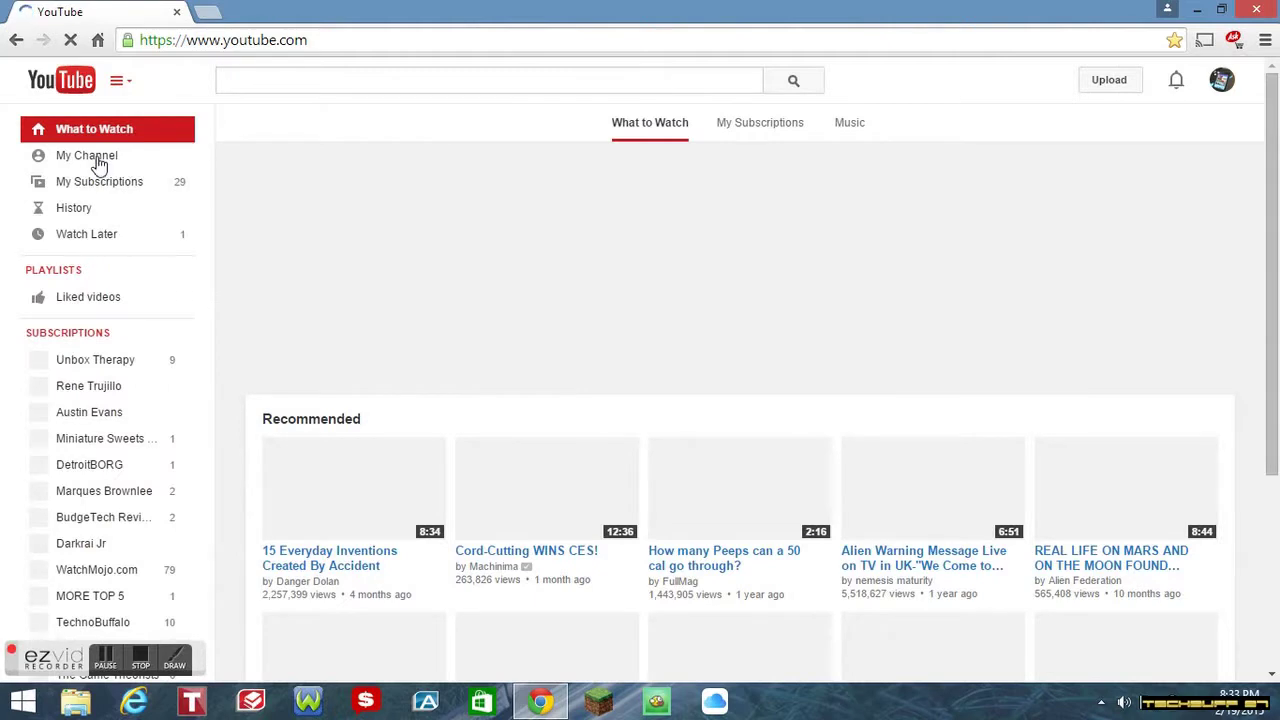
left_click(98, 162)
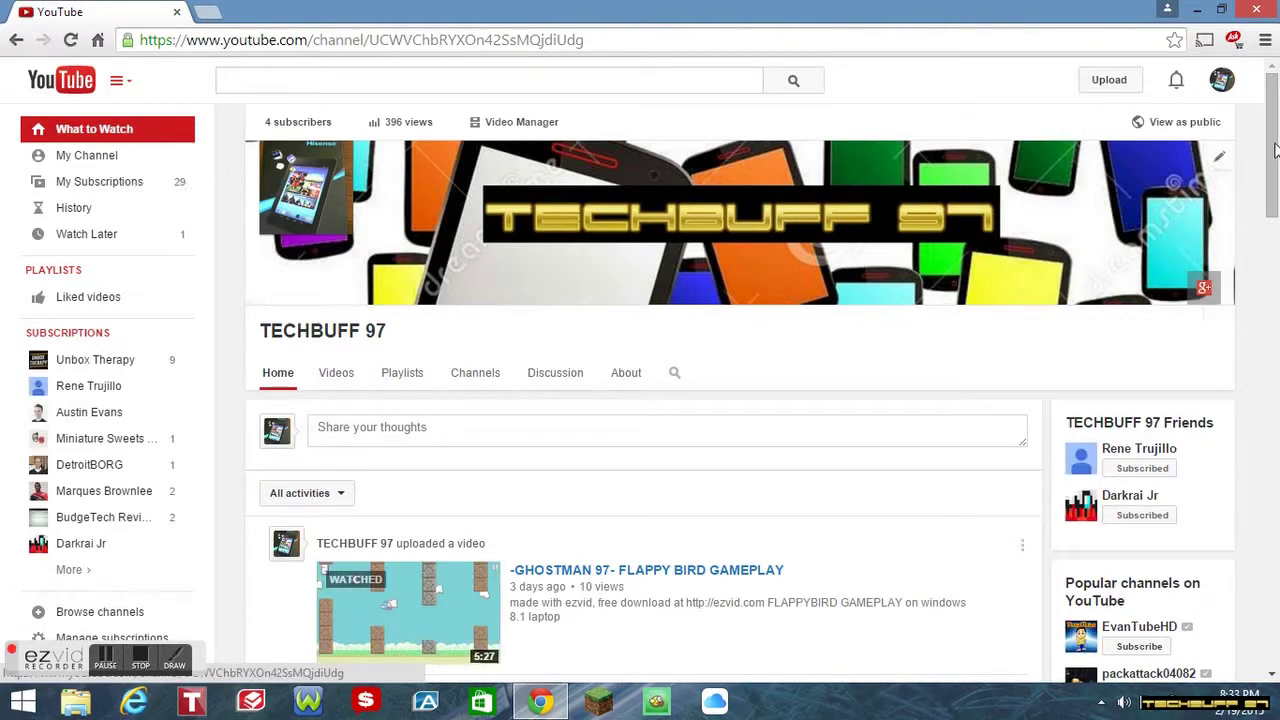
left_click_drag(1274, 148, 1274, 190)
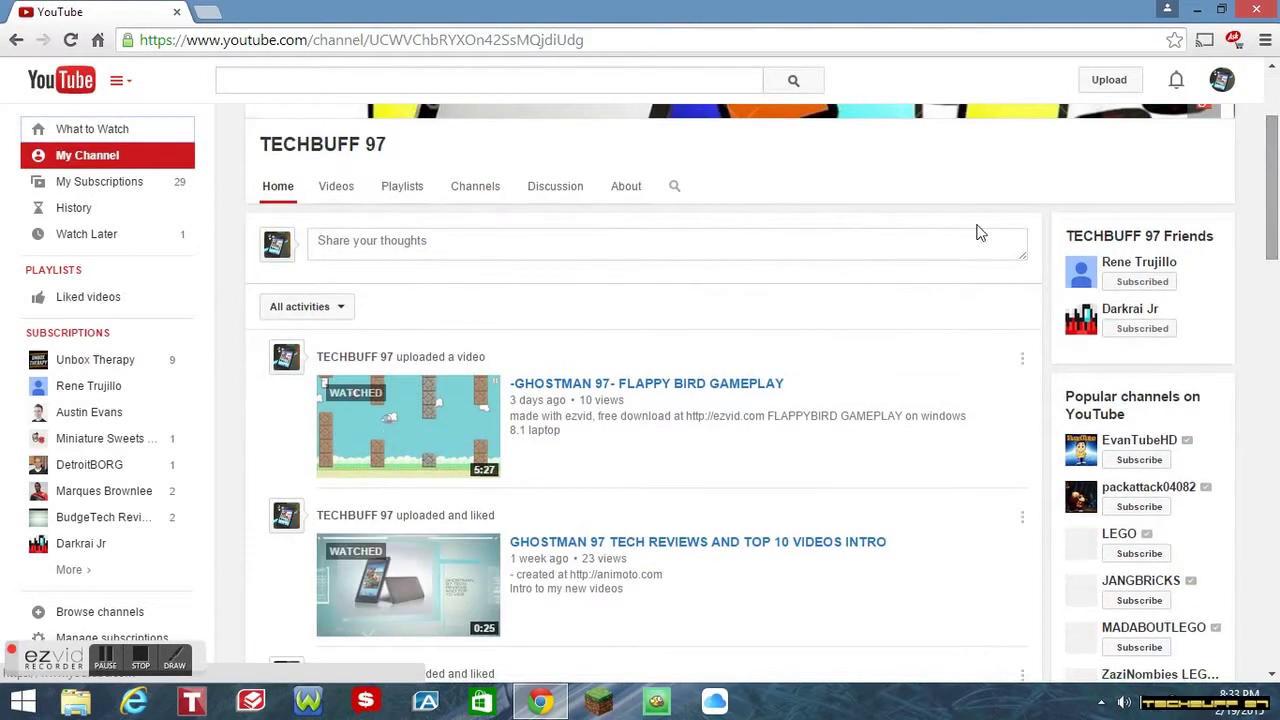
left_click(340, 190)
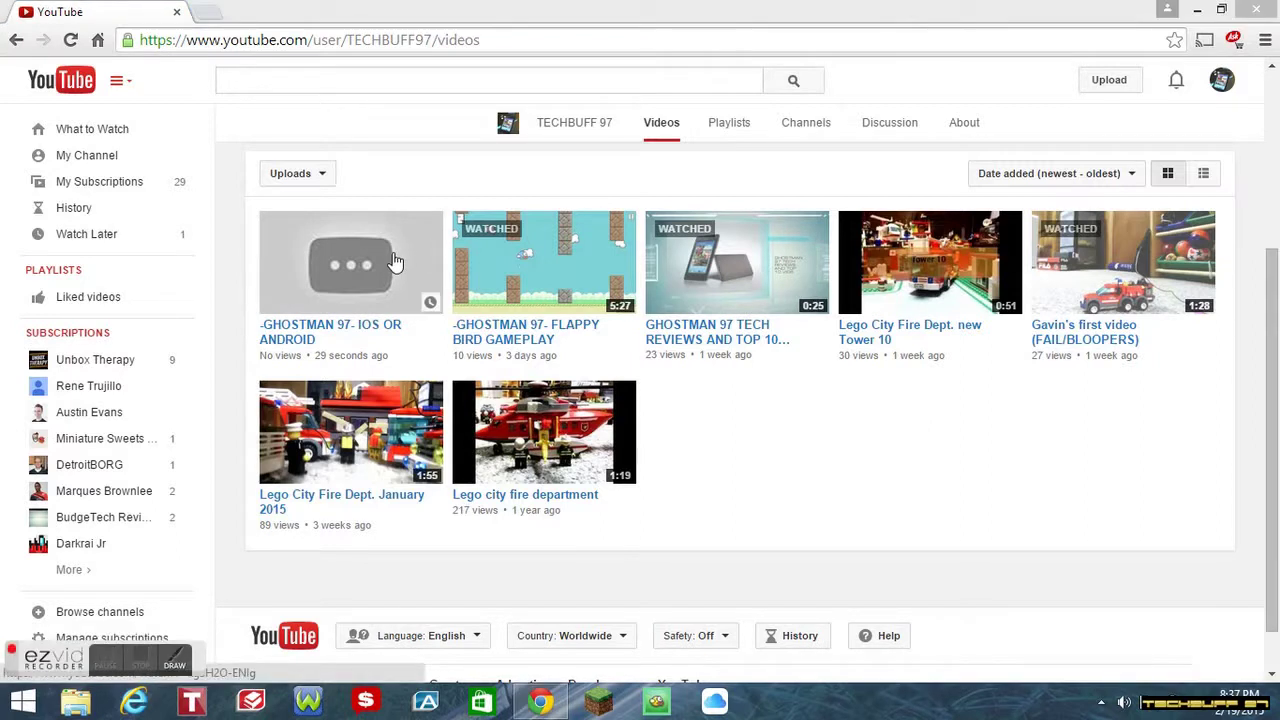
- Play the '-GHOSTMAN 97- IOS OR ANDROID' video from its thumbnail in the Videos list
left_click(342, 305)
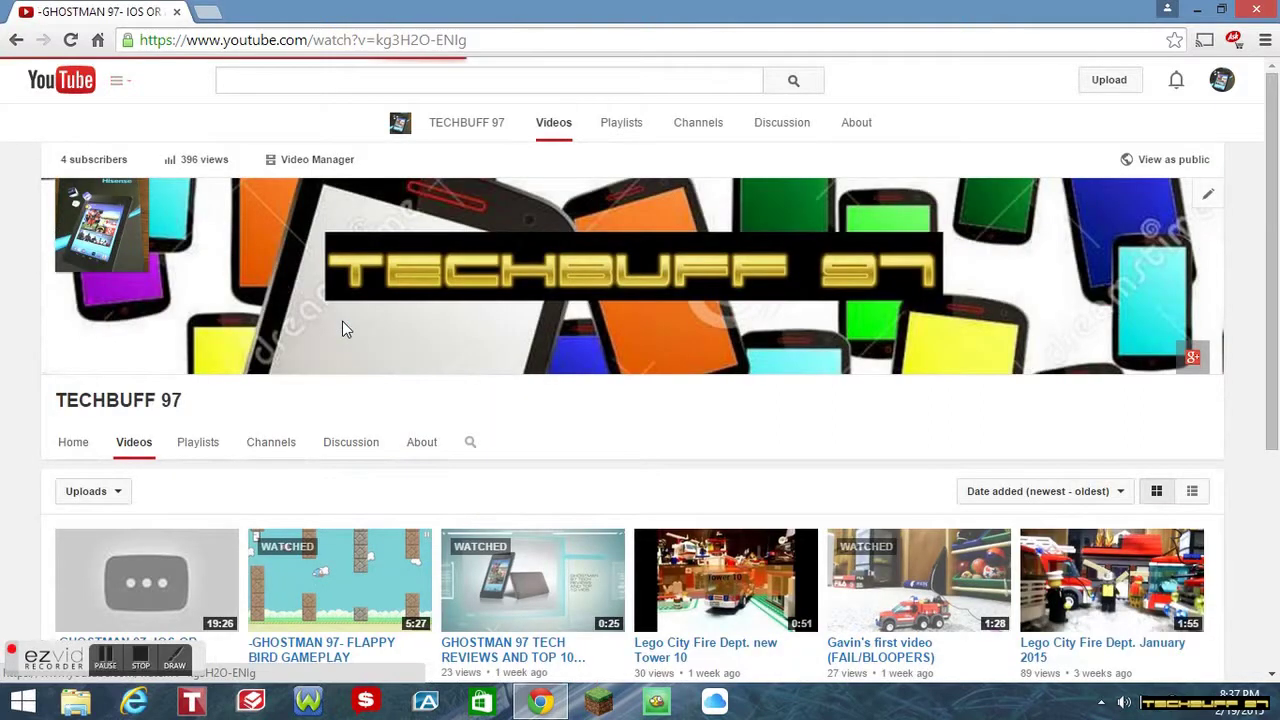